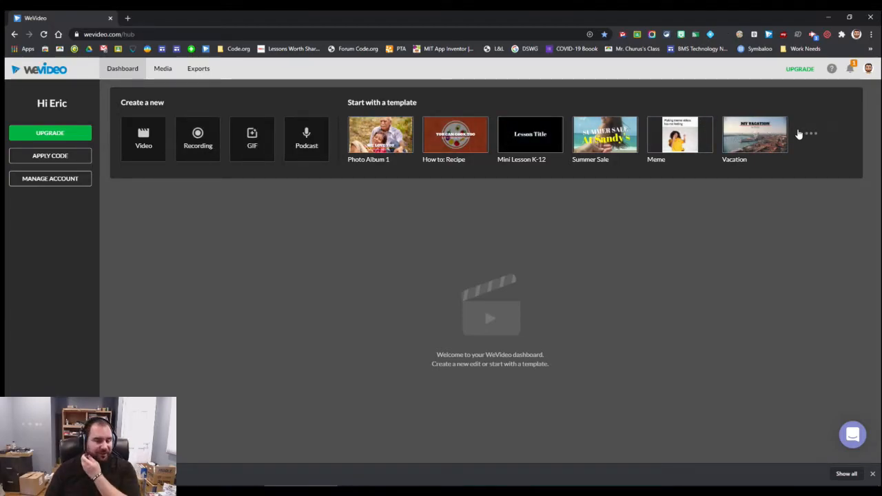
Start a new screen recording of Screen 1 with the default microphone as audio source, and dismiss the browser's downloads bar
click(206, 146)
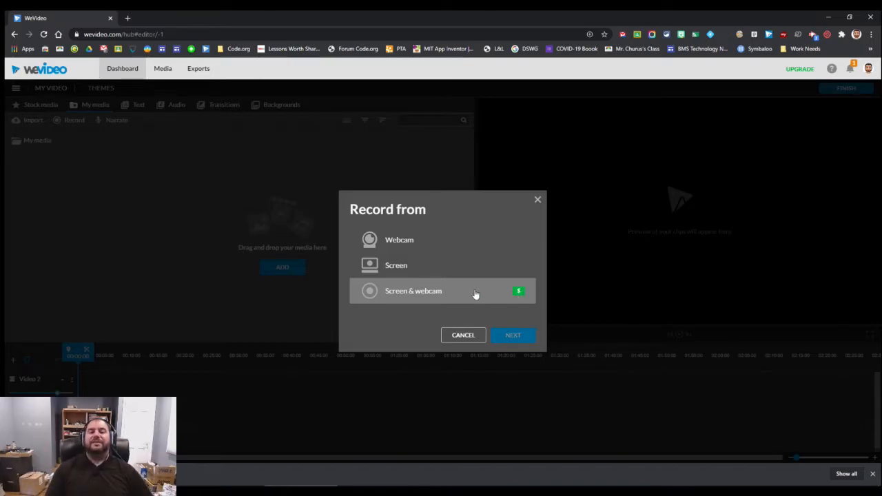
click(405, 269)
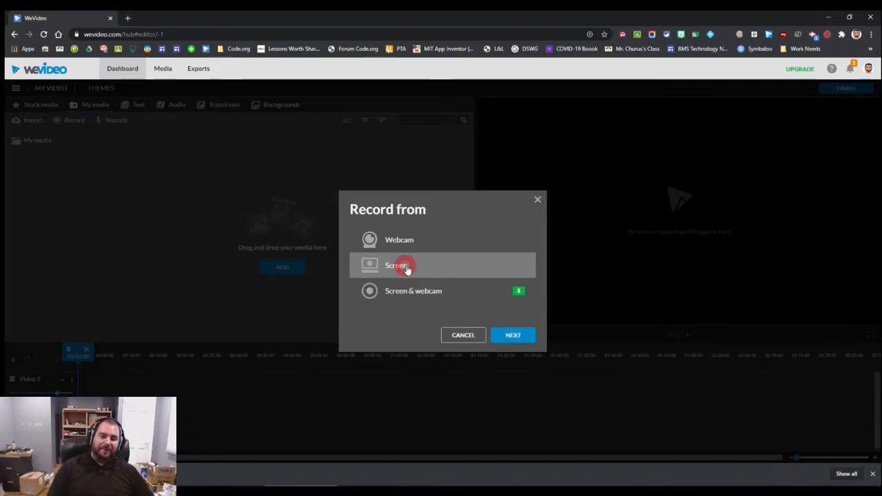
click(522, 336)
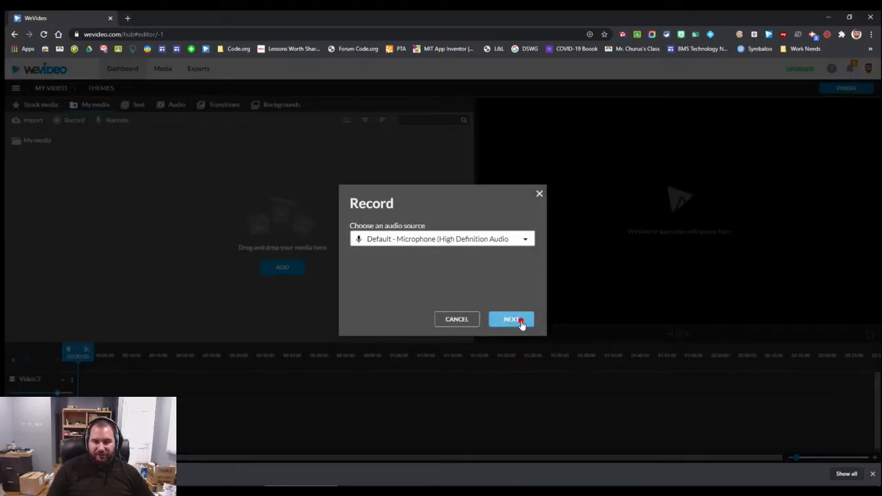
click(523, 324)
click(360, 143)
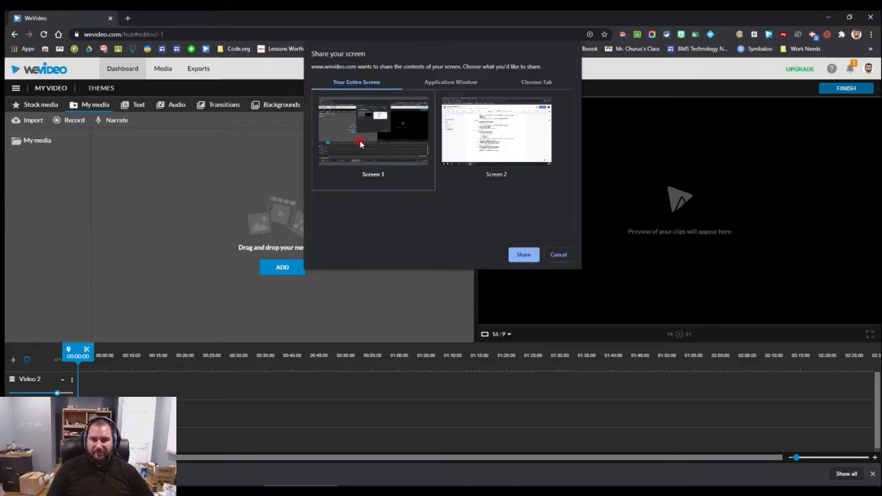
click(524, 257)
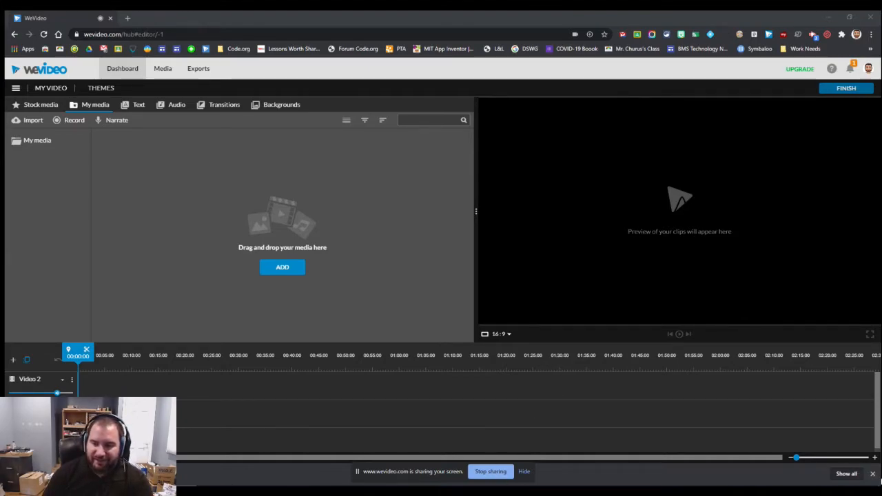
click(873, 474)
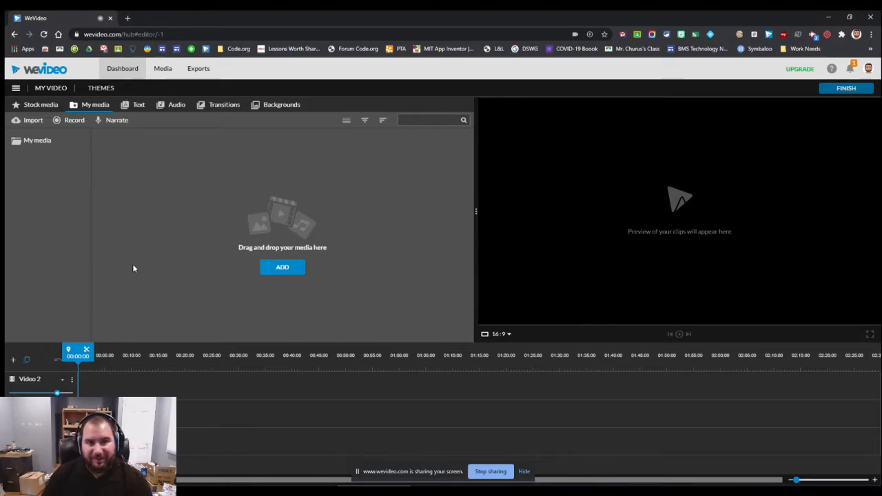
Examine the text categories In season, Static and Callouts, the audio and transition libraries, and the background overlays
click(133, 110)
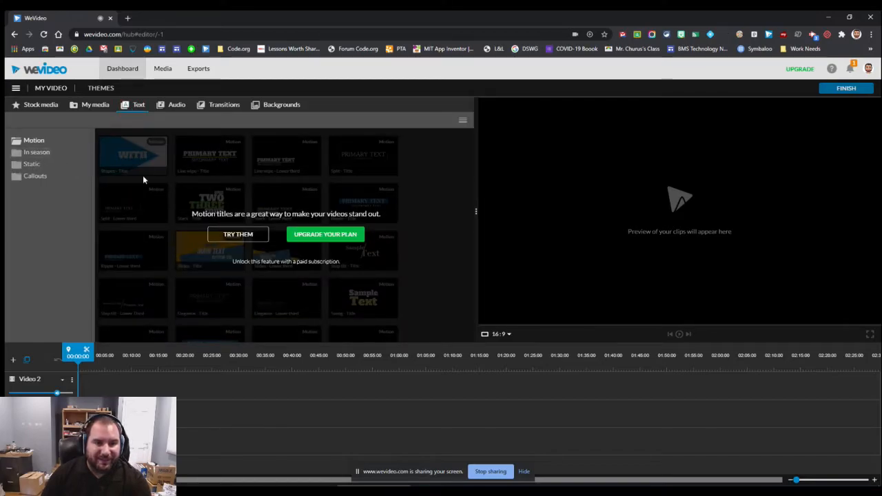
click(36, 152)
click(35, 165)
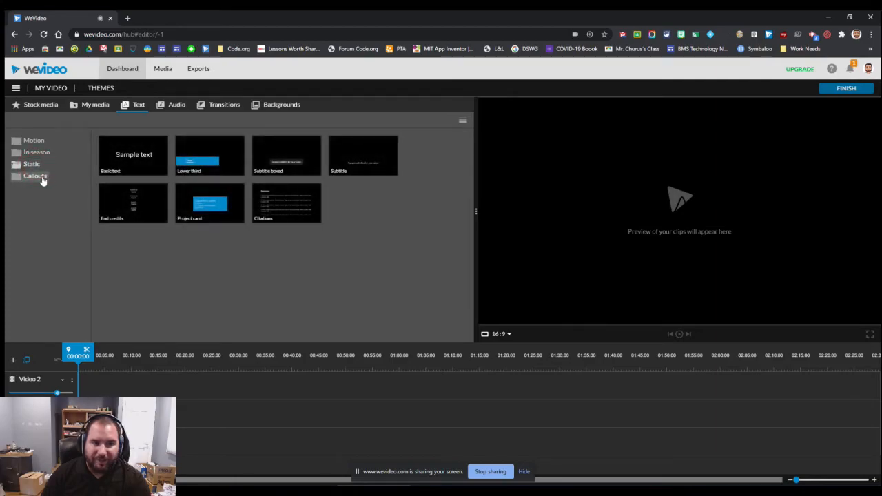
click(42, 178)
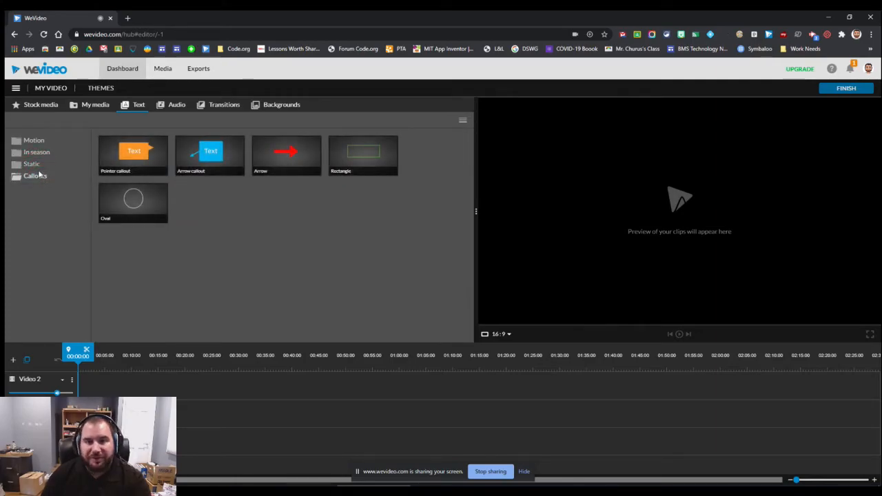
click(174, 106)
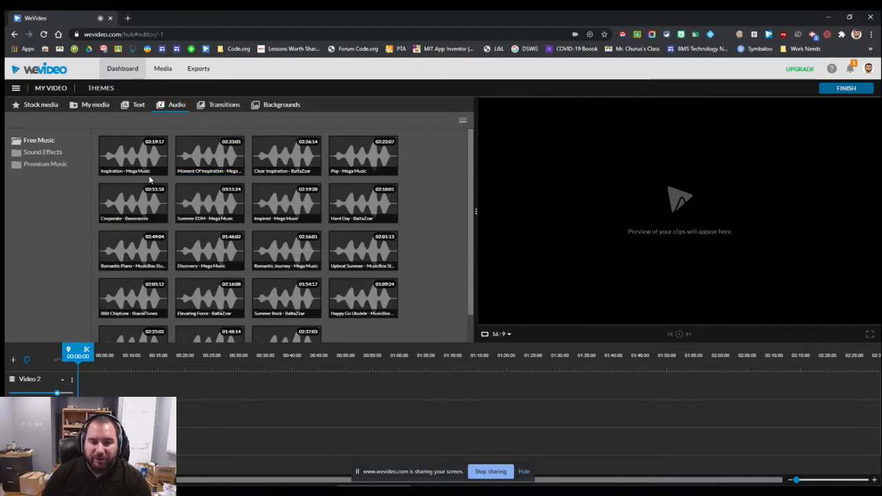
click(222, 109)
scroll(256, 240, down, 3)
scroll(257, 240, up, 3)
click(272, 104)
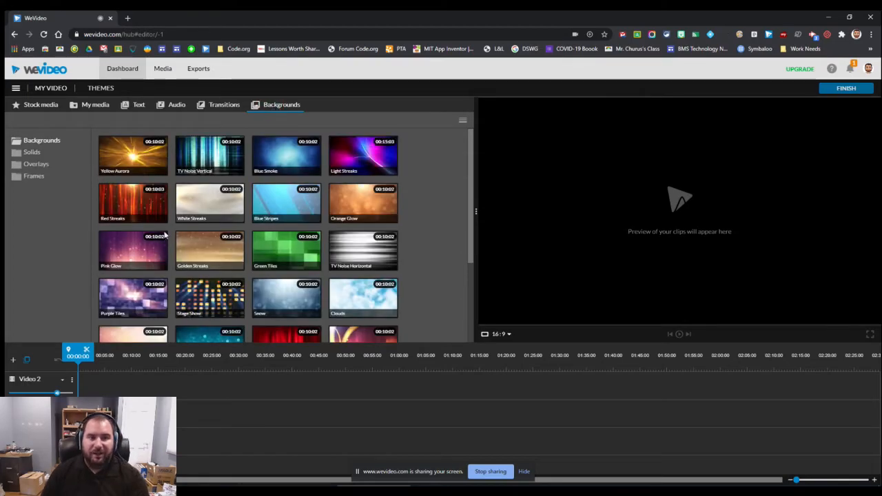
click(37, 166)
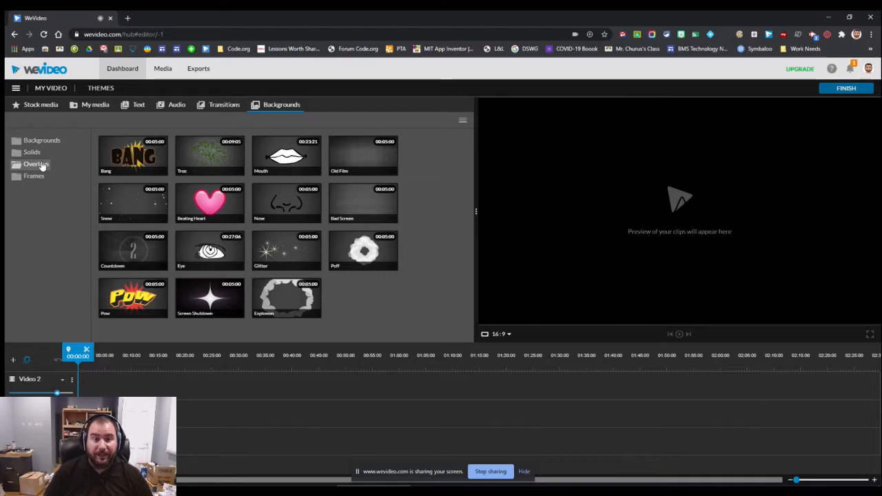
Return to the project's own media, stop sharing the screen and save the recording
click(95, 104)
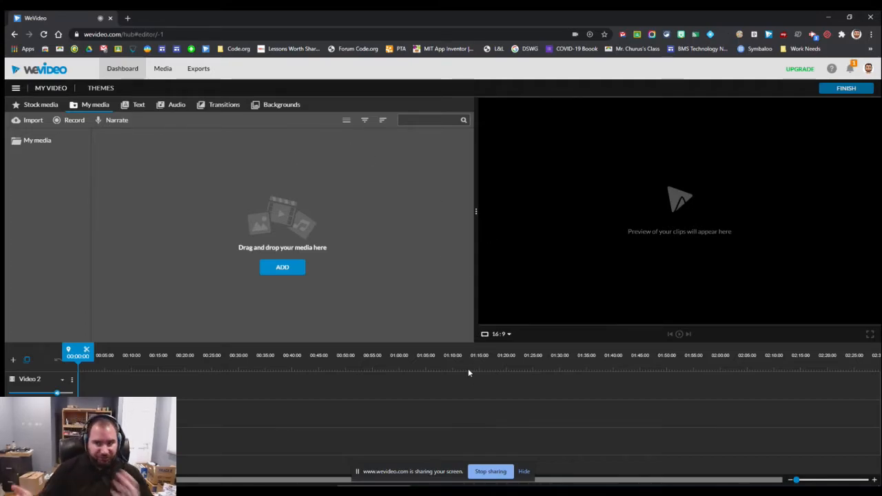
click(488, 473)
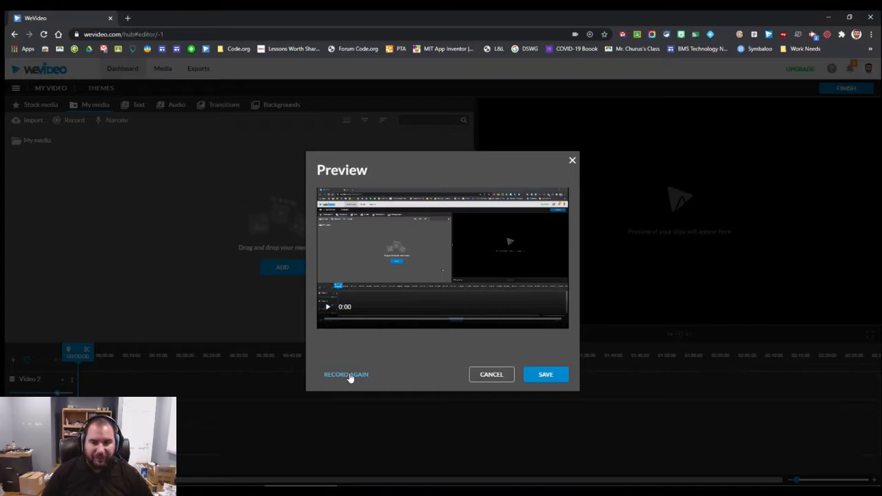
click(555, 376)
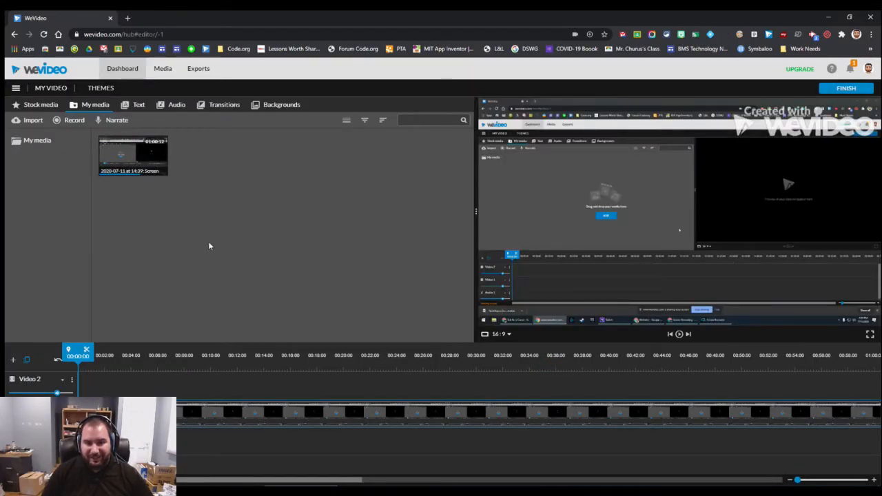
Split the screen recording clip on the timeline at about 10 seconds and move the playhead back to 00:06:11
drag(295, 481, 227, 469)
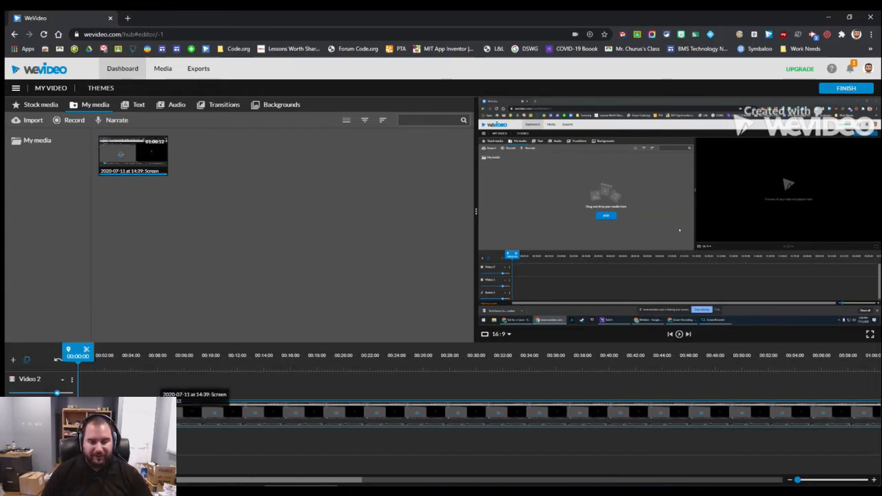
mouse_move(321, 481)
mouse_down()
mouse_move(492, 475)
mouse_move(320, 480)
mouse_up()
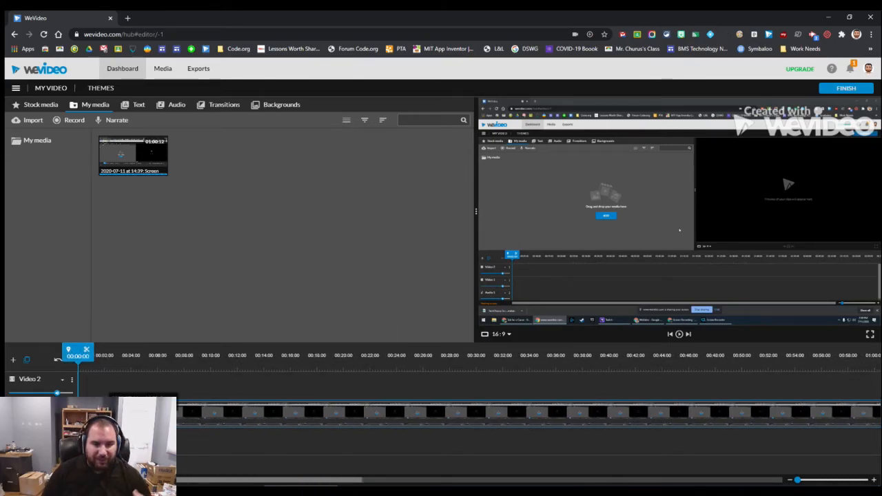
click(202, 415)
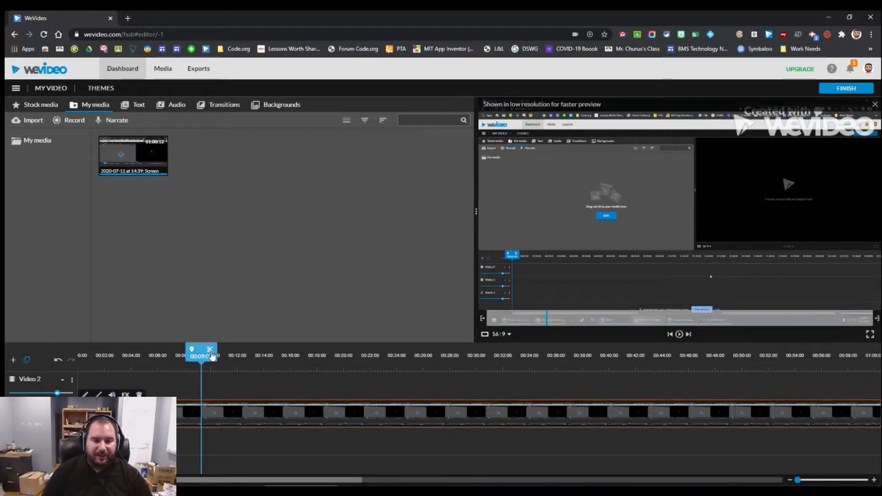
mouse_move(210, 354)
mouse_down()
mouse_move(170, 354)
mouse_move(216, 353)
mouse_up()
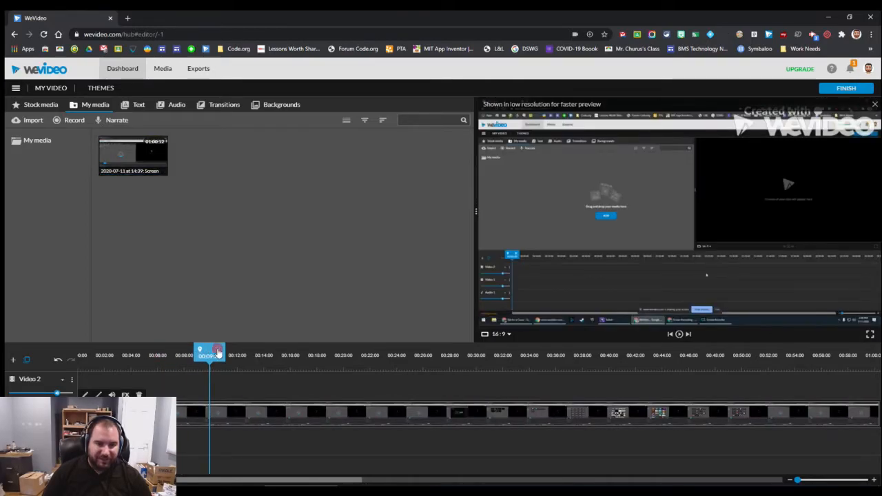
click(222, 415)
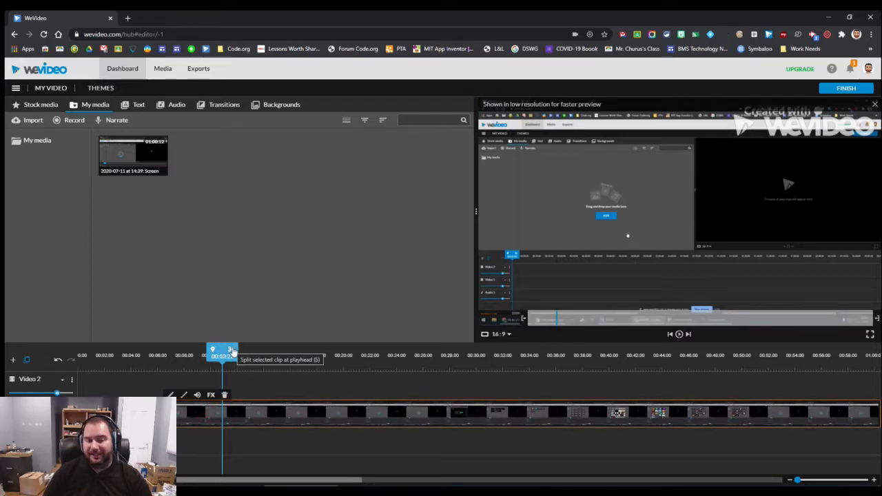
click(231, 351)
mouse_move(201, 414)
mouse_down()
mouse_move(299, 386)
mouse_move(352, 387)
mouse_move(302, 378)
mouse_move(193, 412)
mouse_up()
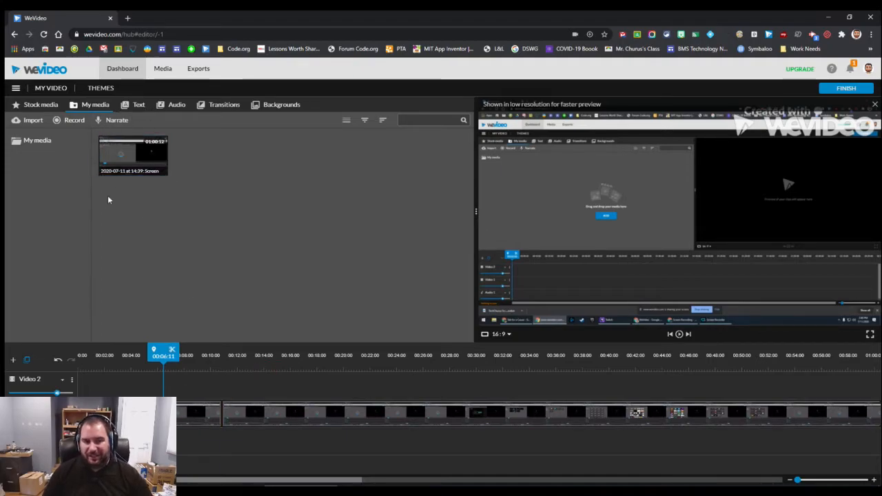
Browse the standard transitions and preview Cross fade, 3d-tile vertical, Filmstrip, Ornamental form and Rainbow
click(221, 105)
scroll(344, 260, down, 4)
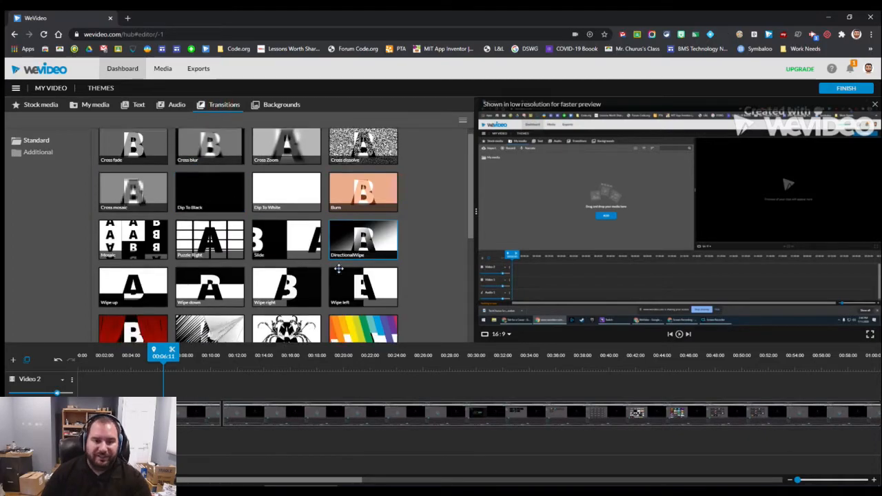
scroll(295, 268, down, 2)
scroll(194, 233, up, 6)
click(149, 156)
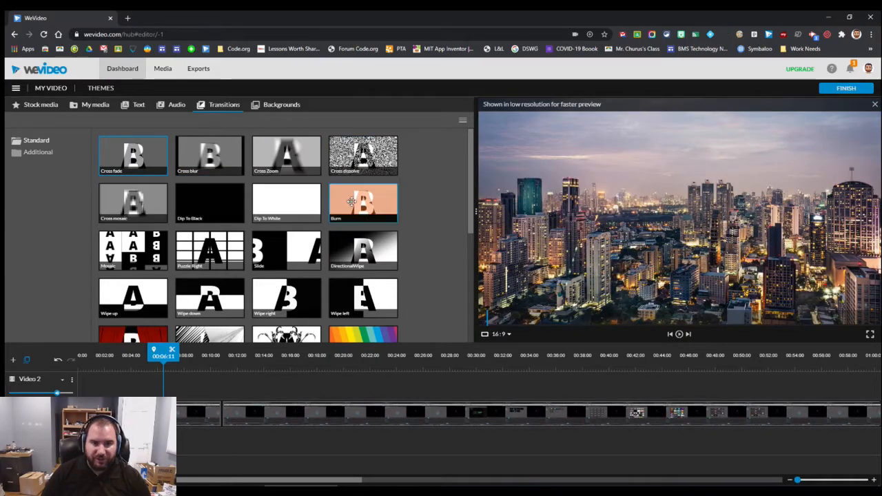
scroll(364, 239, down, 4)
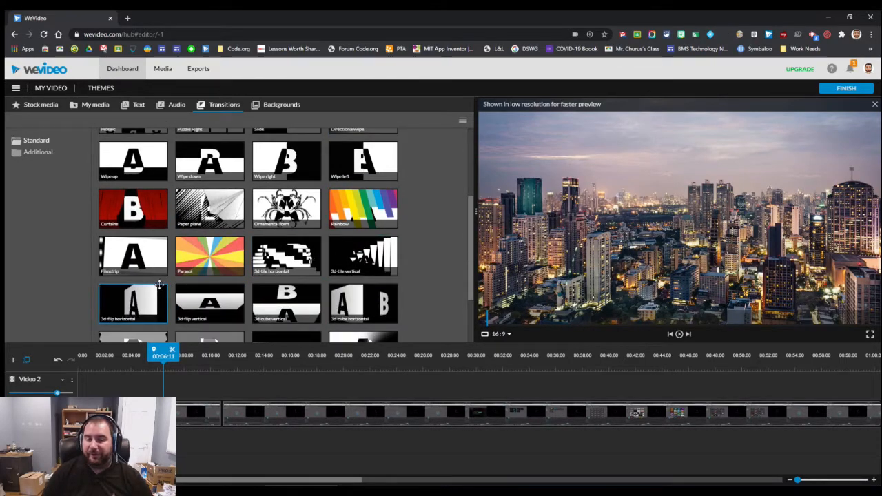
scroll(227, 283, down, 3)
scroll(278, 275, up, 3)
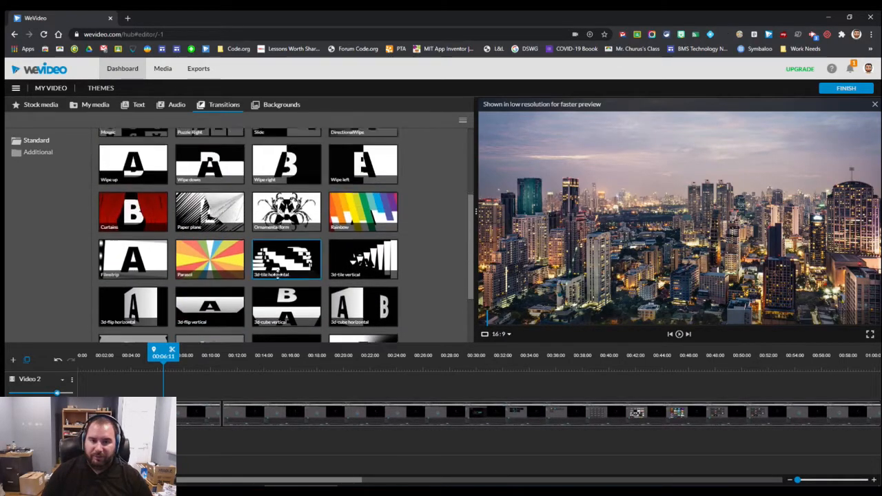
click(371, 273)
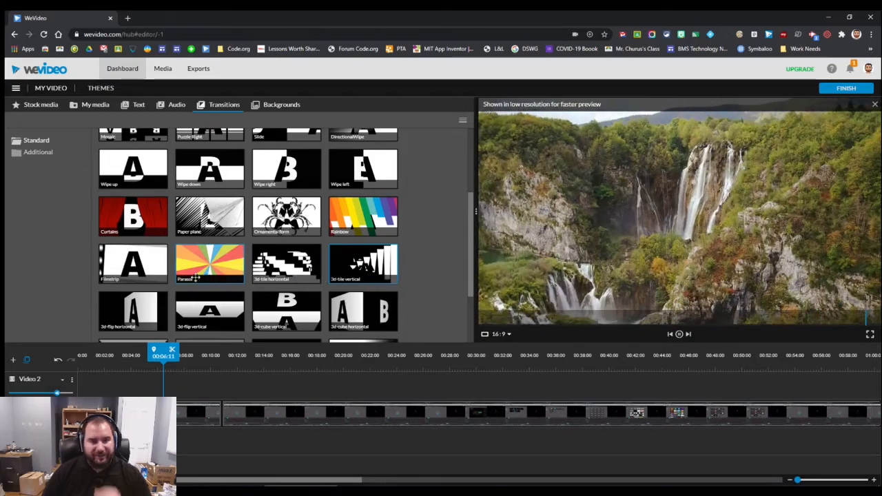
click(154, 271)
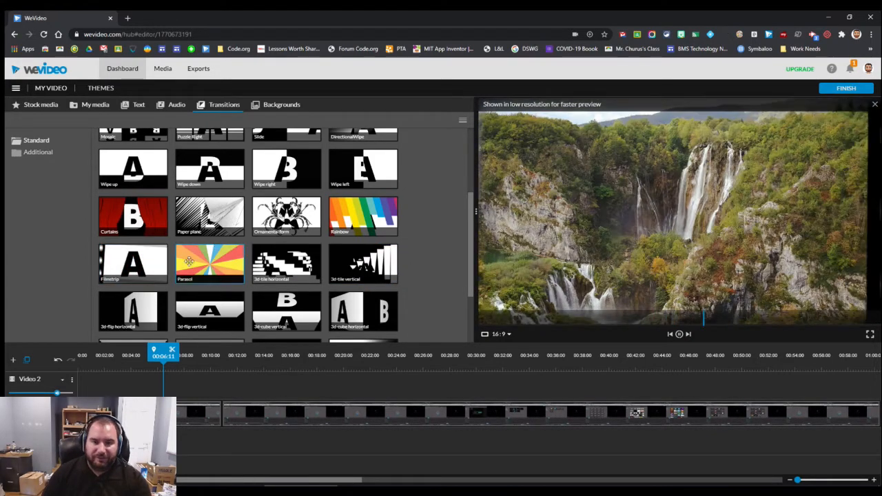
click(288, 212)
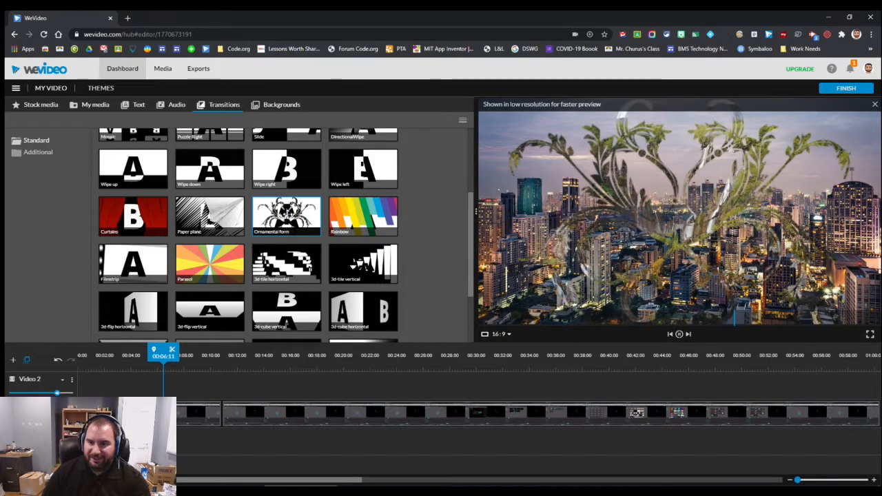
click(361, 220)
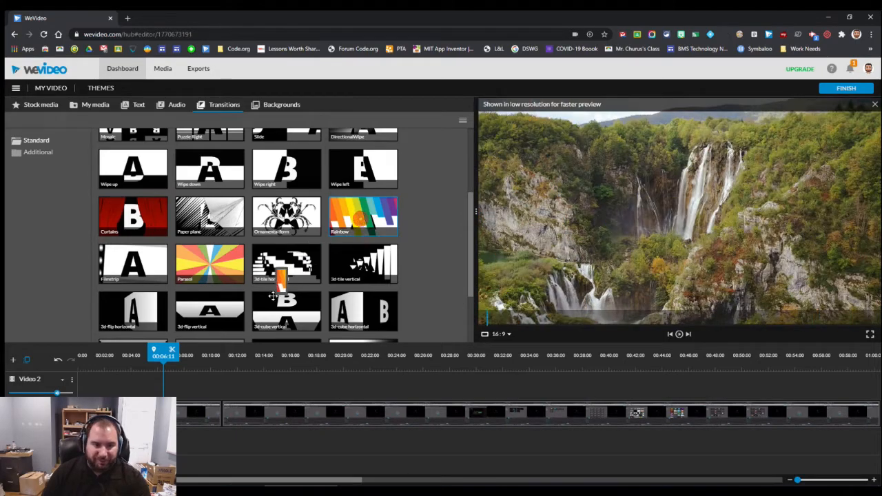
Play back the edited recording on the timeline from 00:05:23
click(178, 422)
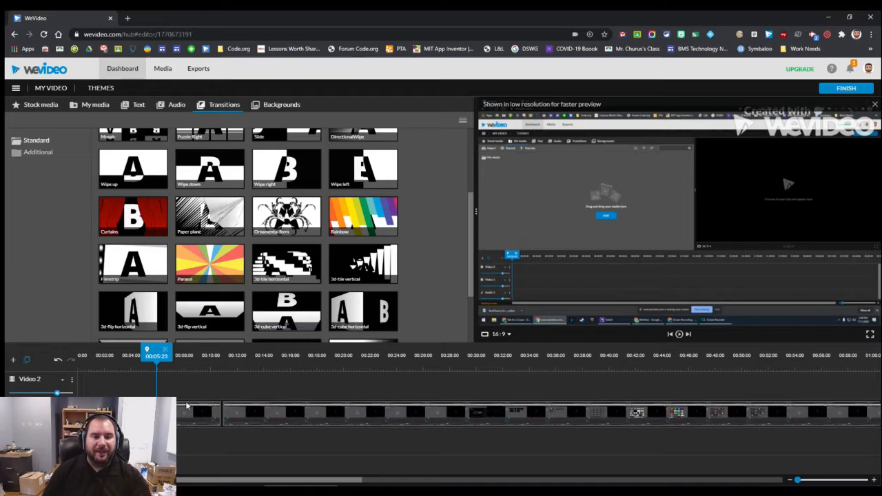
click(679, 334)
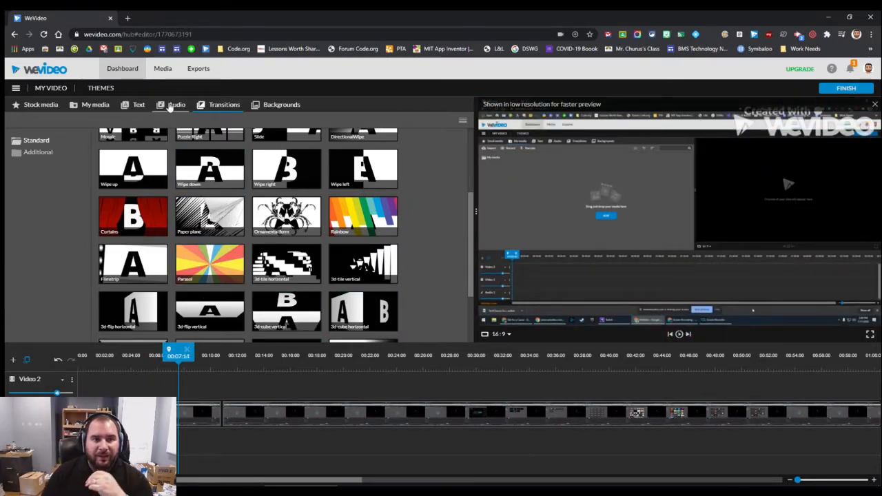
Add the static Lower third title to the Video 2 track at about 14 seconds
click(131, 107)
click(33, 164)
click(200, 161)
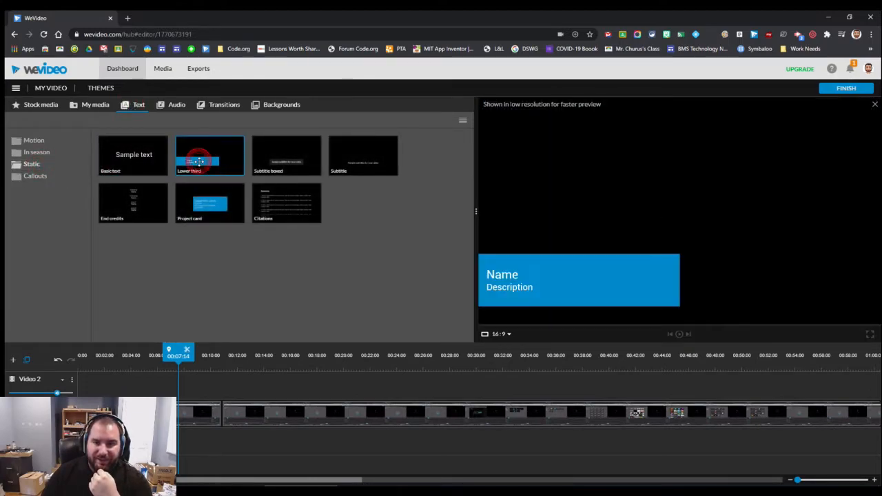
drag(199, 162, 284, 375)
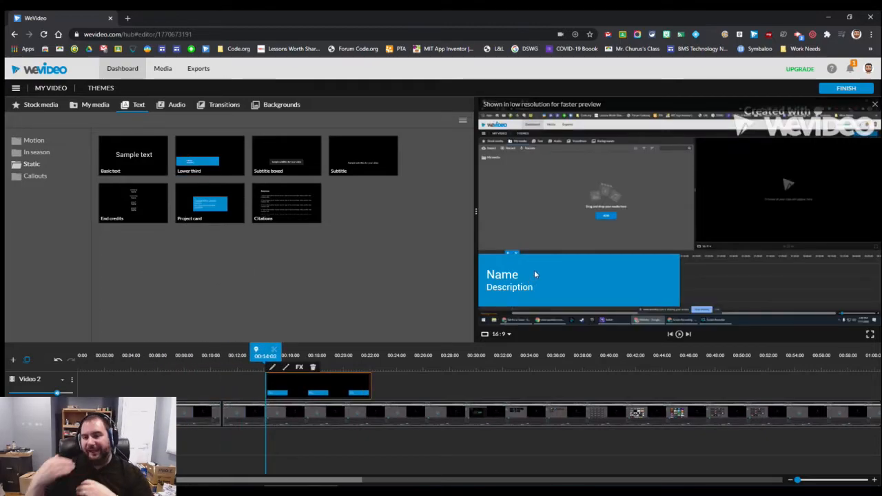
Replace the lower third's placeholder text with the presenter's full name and the description "Crazy Teacher who lost his mind"
double_click(320, 385)
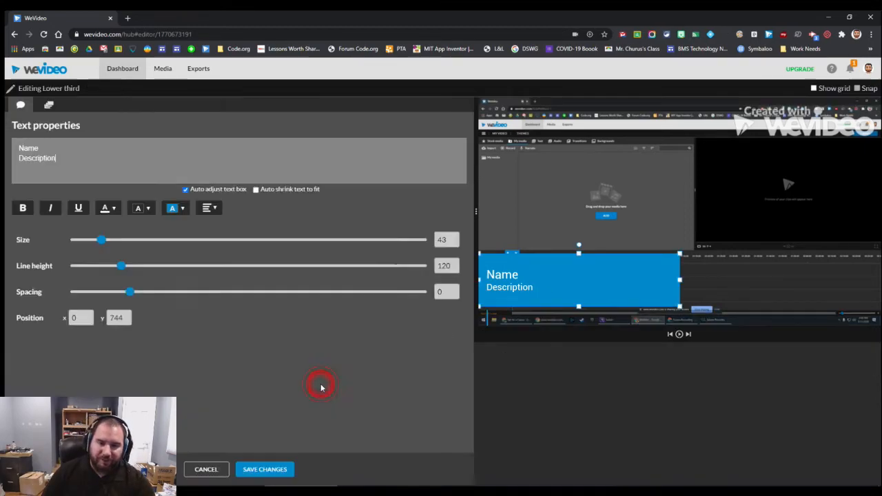
triple_click(109, 156)
text(Eric Churus)
key(Return)
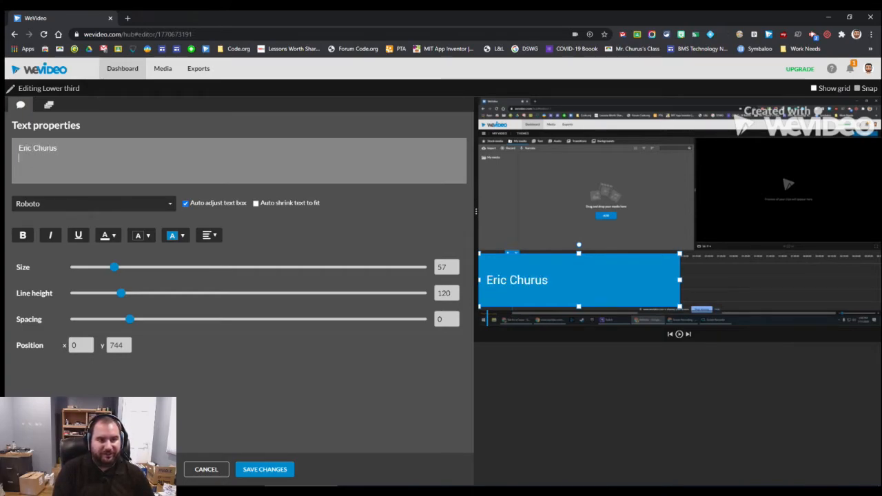
text(Crazy Teacher who lost his mind)
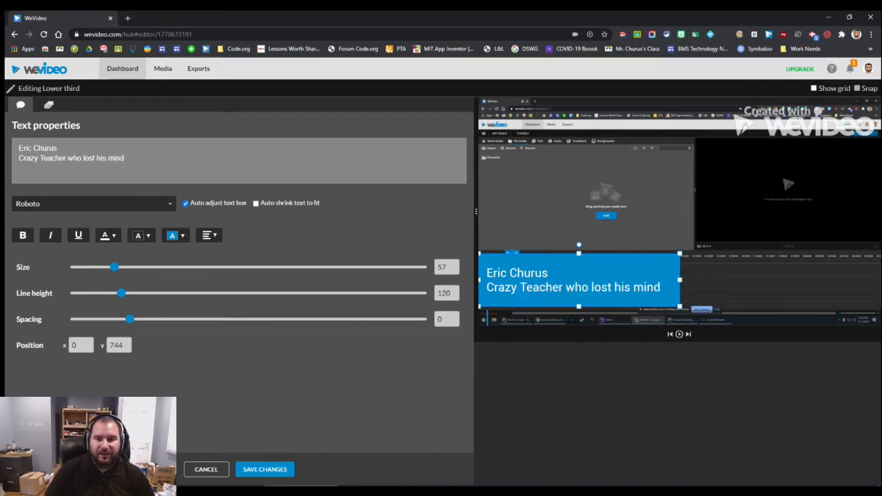
Reposition the lower third to about x 36, y 698, give it a dark red background, and save the changes
drag(625, 284, 794, 191)
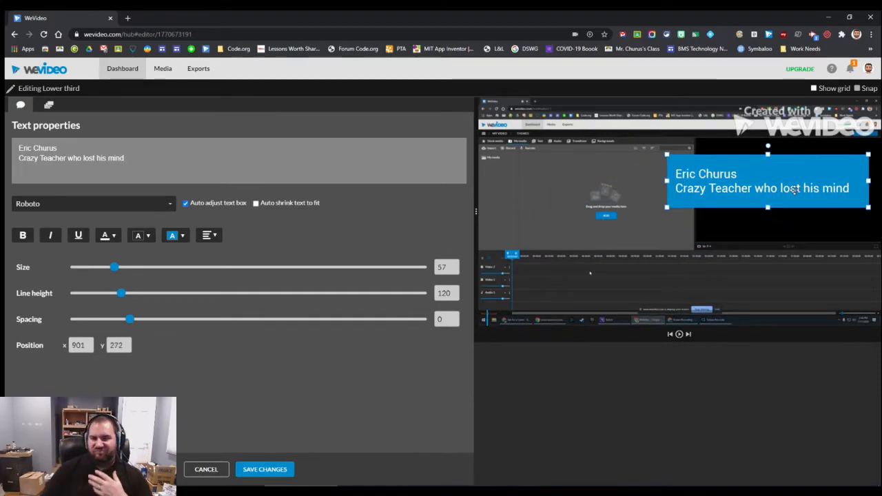
drag(791, 187, 608, 277)
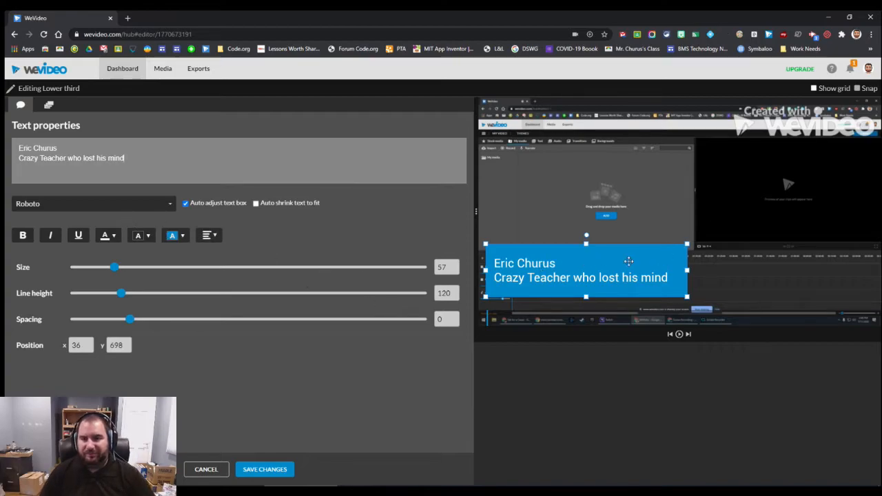
click(173, 236)
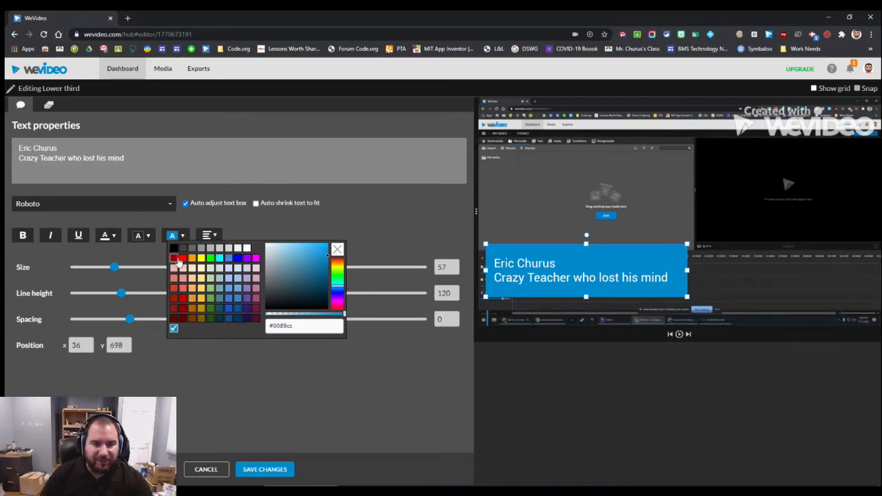
click(178, 261)
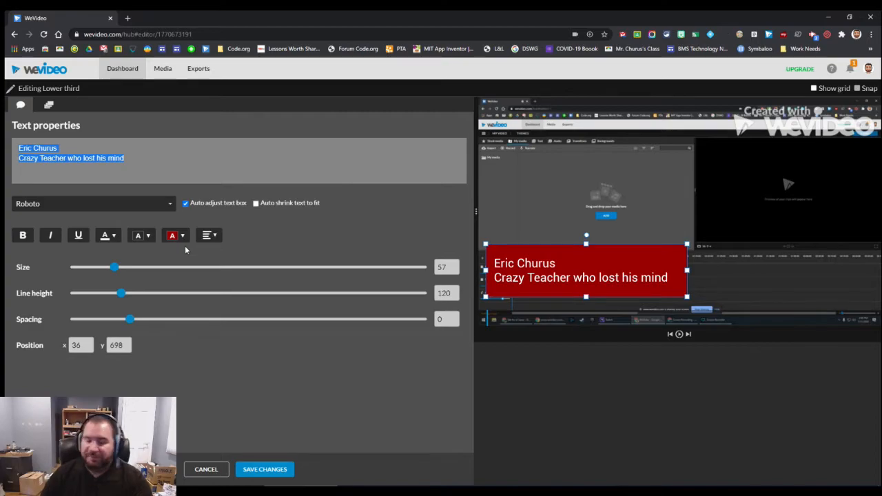
click(266, 470)
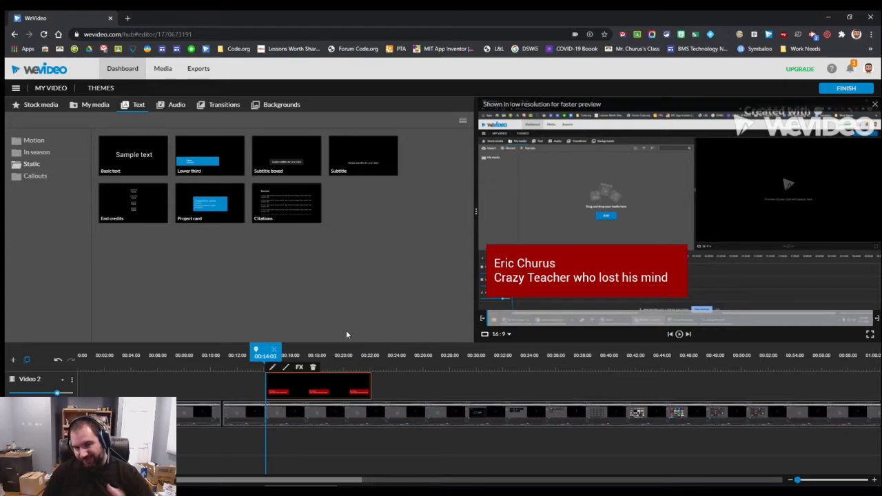
Delete the lower-third title from the Video 2 track
click(314, 368)
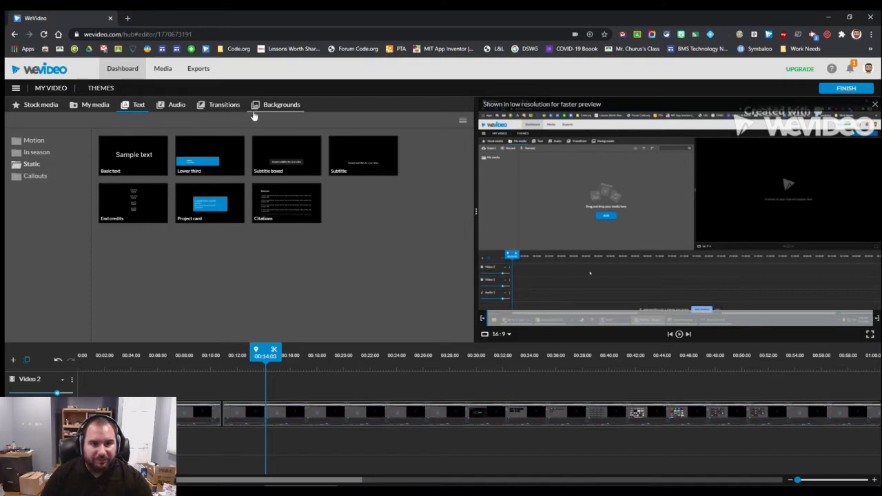
Browse the audio library's Free Music tracks and Sound Effects categories
click(172, 106)
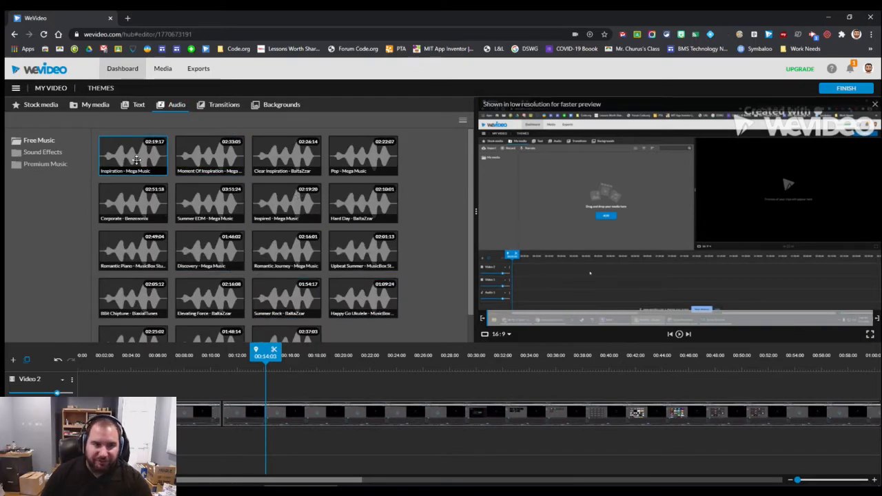
click(61, 152)
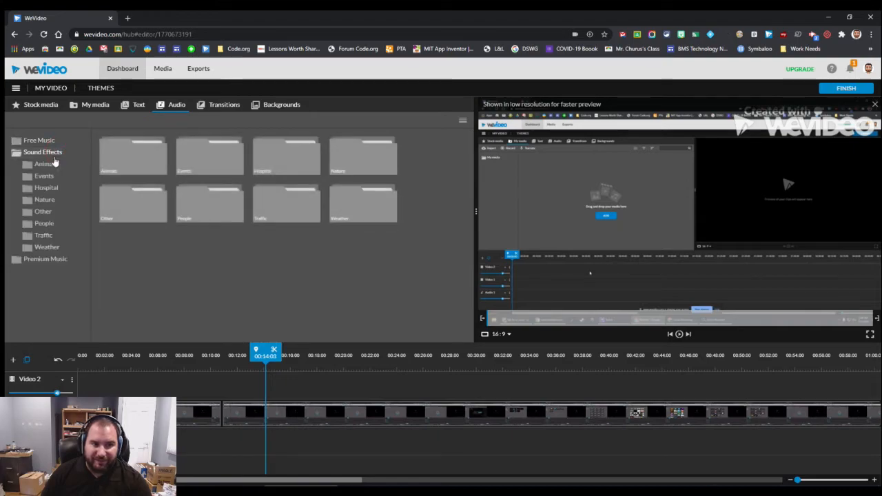
click(39, 141)
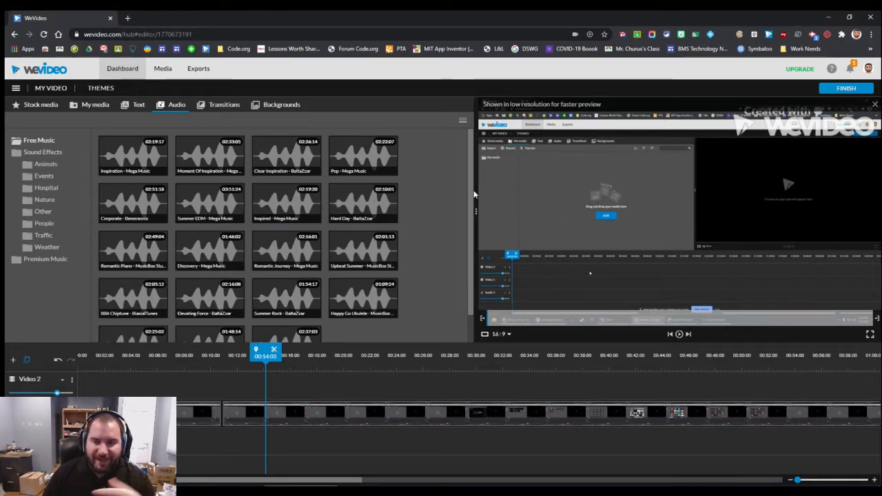
Finish the edit and export it as My Video 1, using the third suggested thumbnail
click(835, 88)
triple_click(424, 283)
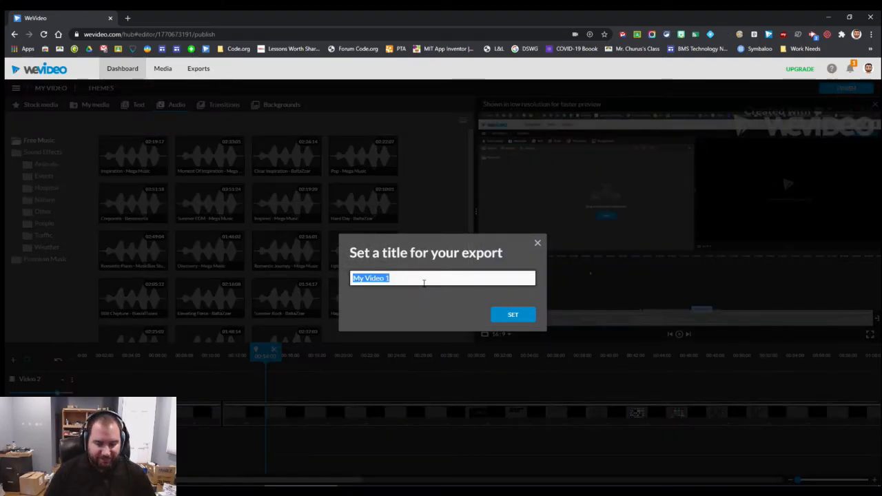
click(513, 315)
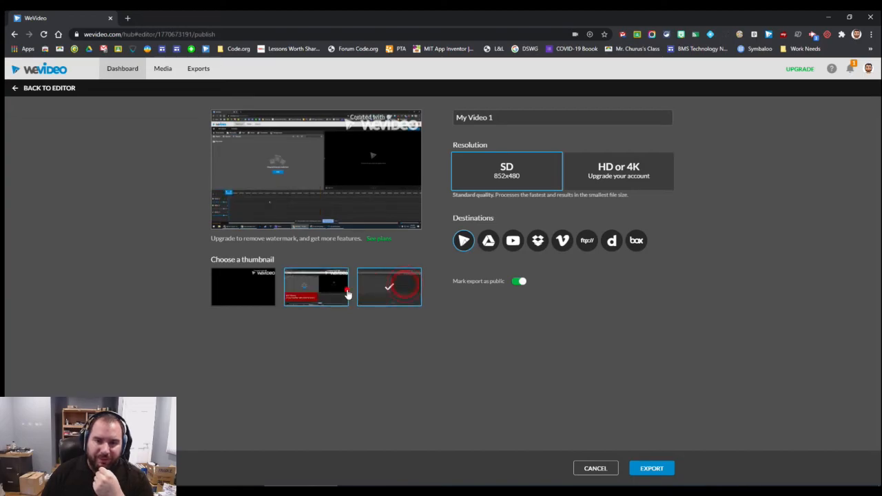
click(391, 289)
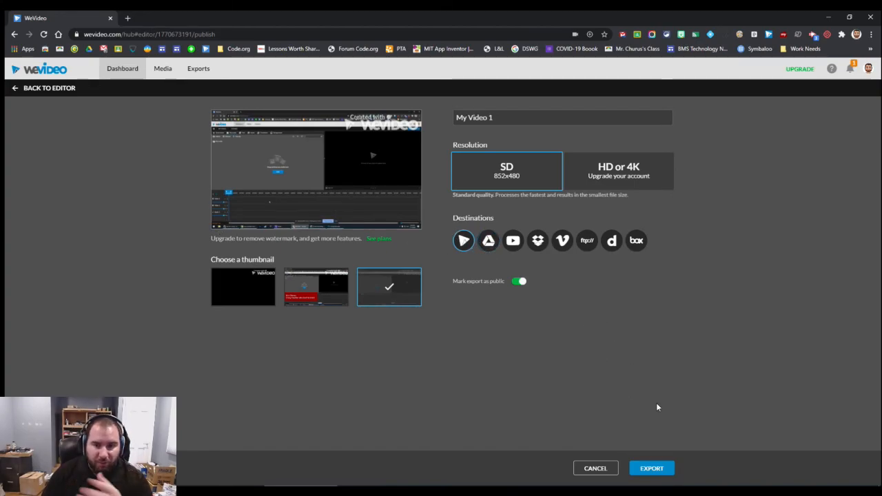
click(655, 469)
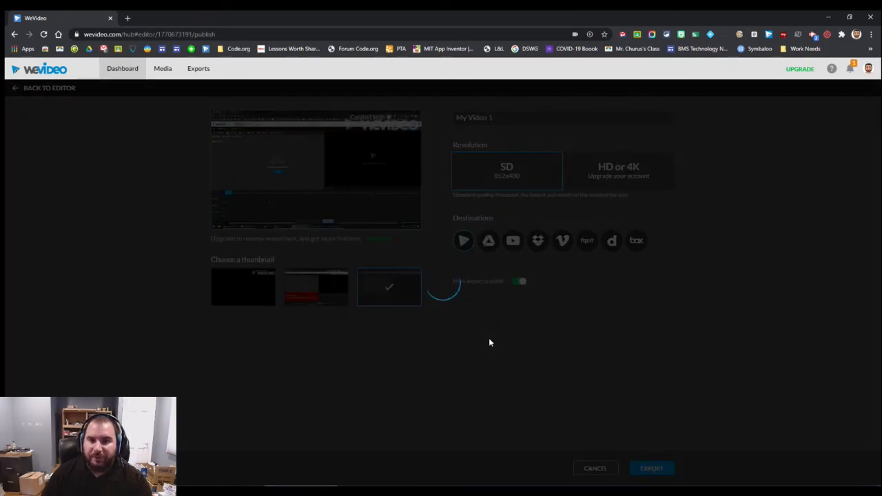